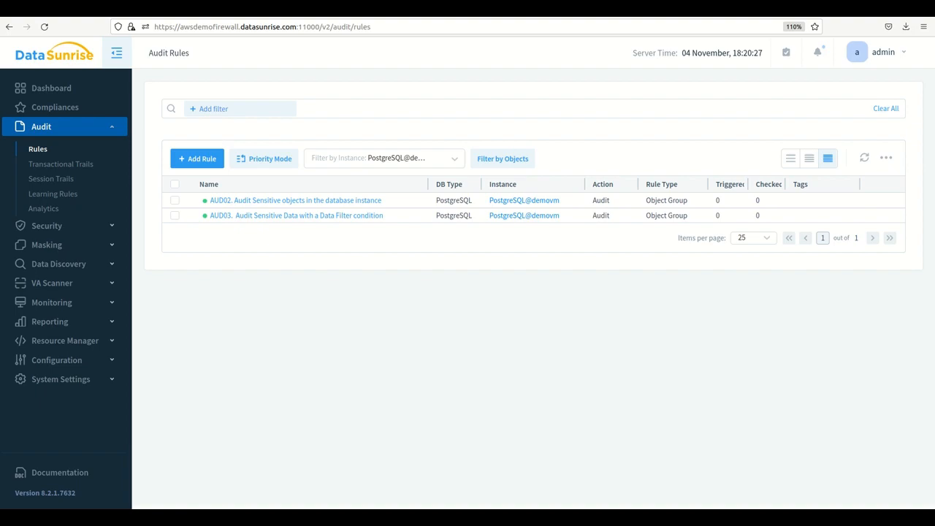
Open the audit rule "AUD03. Audit Sensitive Data with a Data Filter condition" and review its action settings, session filter and processed database objects.
{"action": "left_click", "coordinate": [275, 216]}
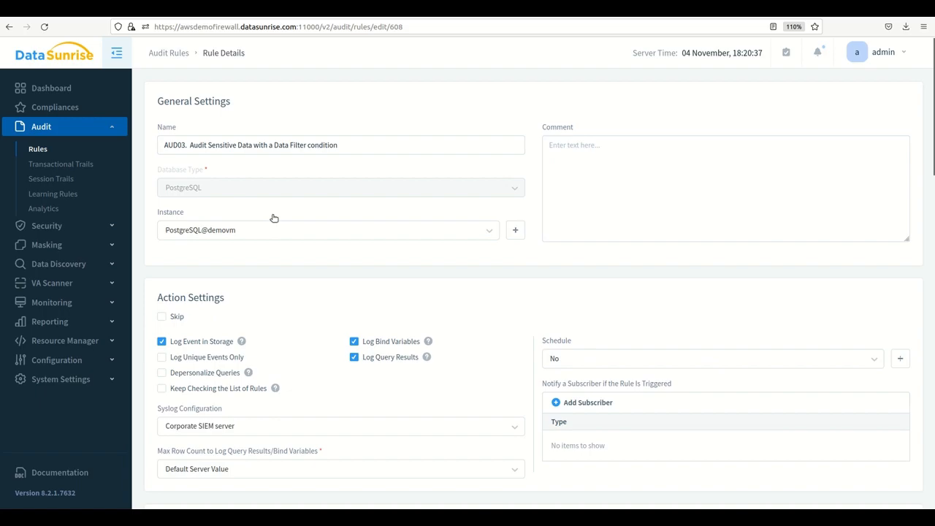
{"action": "scroll", "coordinate": [538, 271], "scroll_direction": "down", "scroll_amount": 2}
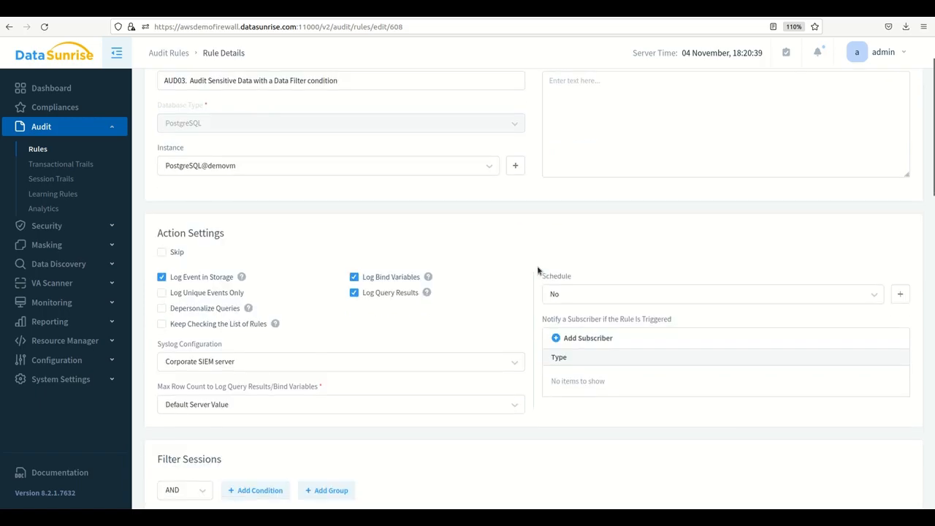
{"action": "scroll", "coordinate": [539, 271], "scroll_direction": "down", "scroll_amount": 2}
{"action": "scroll", "coordinate": [538, 271], "scroll_direction": "down", "scroll_amount": 2}
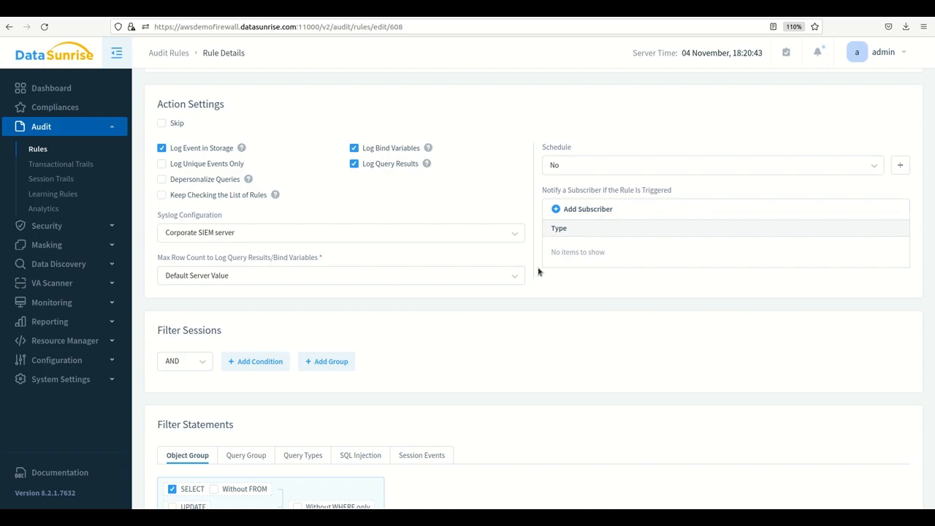
{"action": "scroll", "coordinate": [538, 271], "scroll_direction": "down", "scroll_amount": 5}
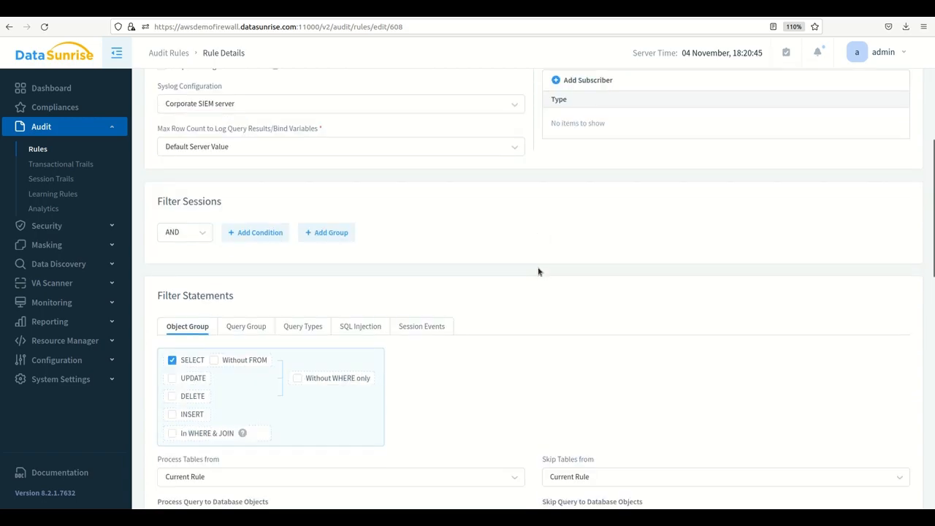
{"action": "scroll", "coordinate": [539, 271], "scroll_direction": "down", "scroll_amount": 2}
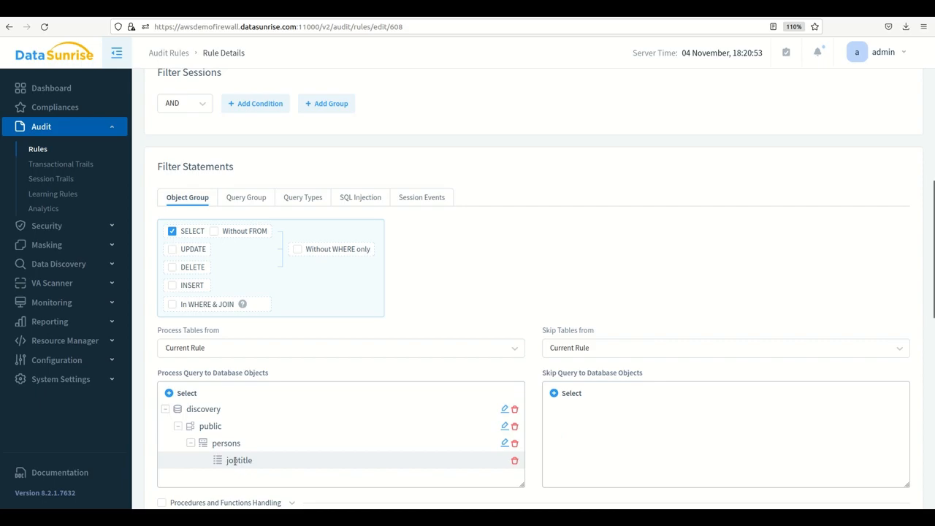
{"action": "scroll", "coordinate": [532, 445], "scroll_direction": "down", "scroll_amount": 4}
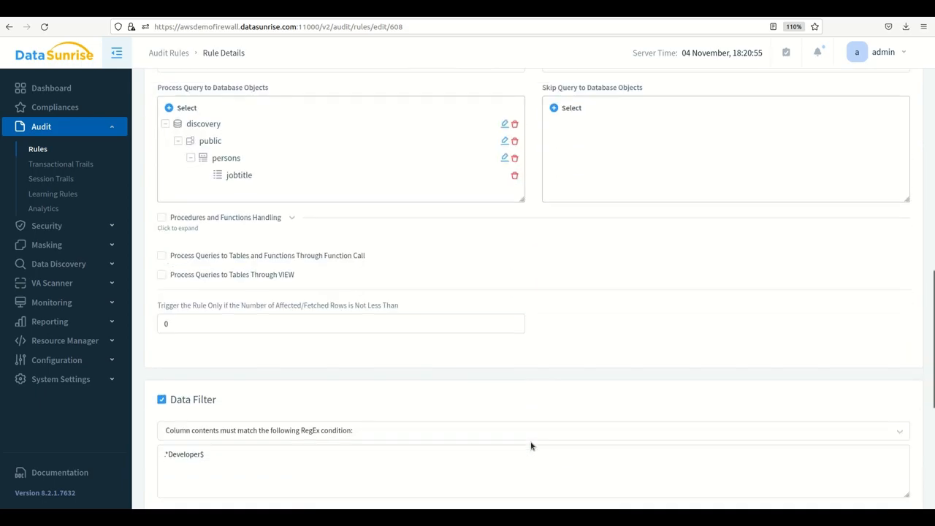
Examine the RegEx condition in the rule's Data Filter section, highlighting its expression.
{"action": "scroll", "coordinate": [532, 444], "scroll_direction": "down", "scroll_amount": 2}
{"action": "left_click_drag", "start_coordinate": [243, 358], "coordinate": [157, 348]}
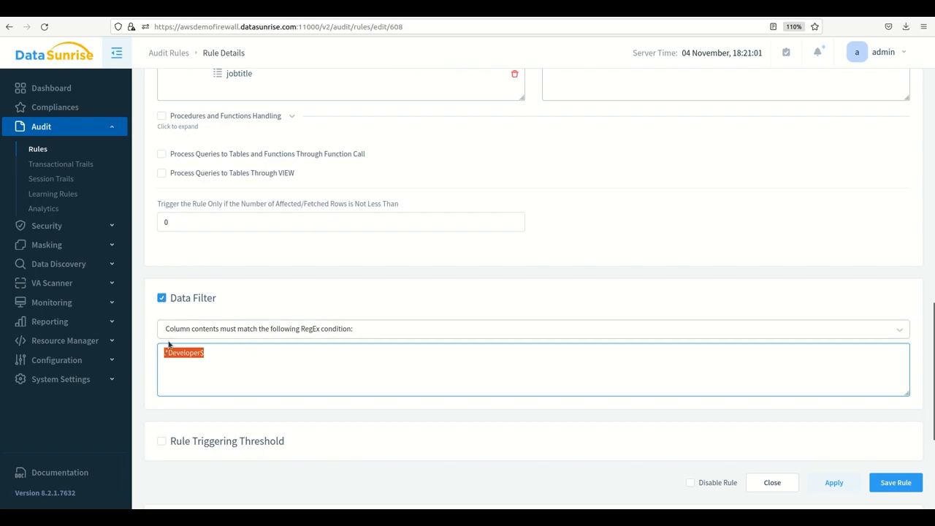
{"action": "left_click", "coordinate": [210, 355]}
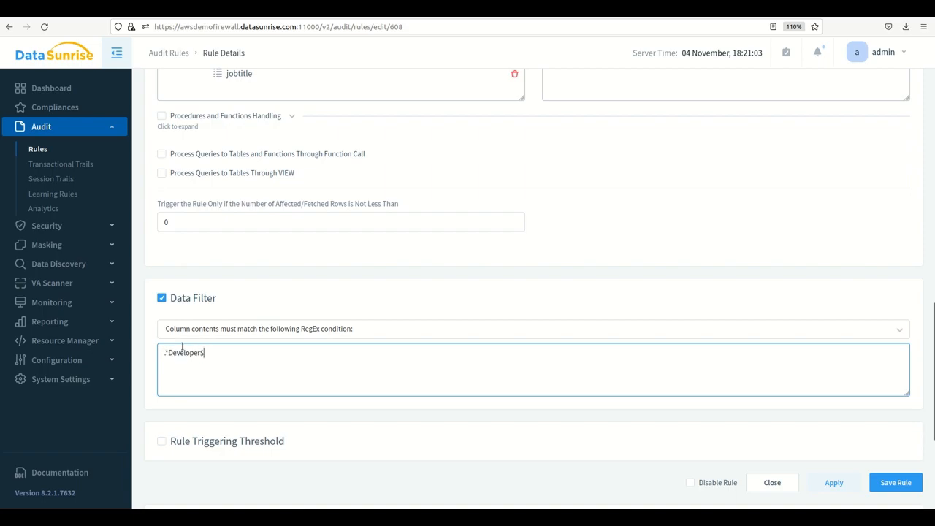
{"action": "left_click_drag", "start_coordinate": [183, 346], "coordinate": [152, 346]}
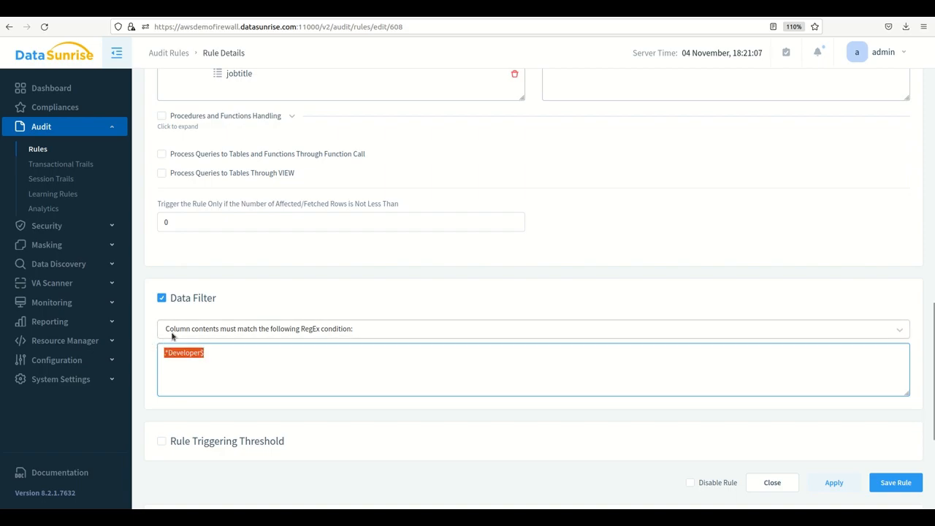
{"action": "left_click", "coordinate": [292, 273]}
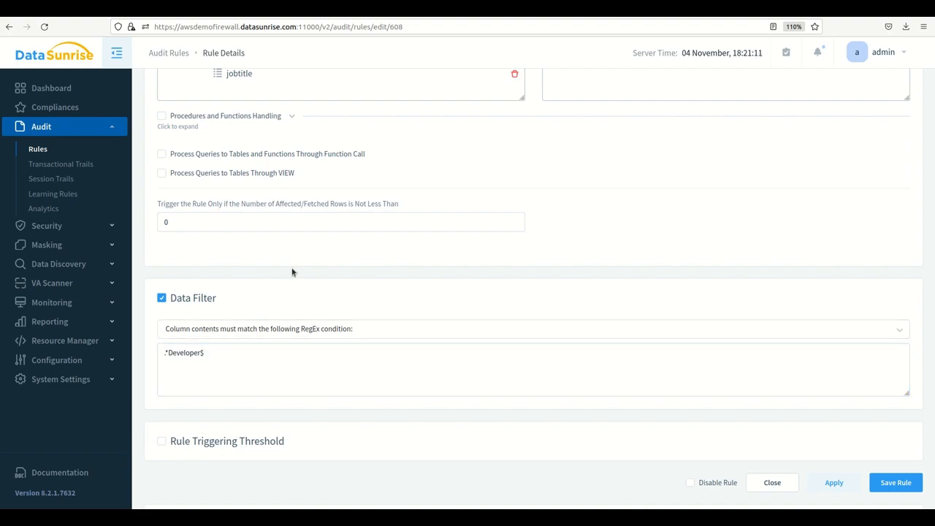
Switch to DBeaver and run the prepared SELECT on public.persons where jobtitle is like '%Developer%' through the postgres PROXY connection.
{"action": "key", "text": "alt+Tab"}
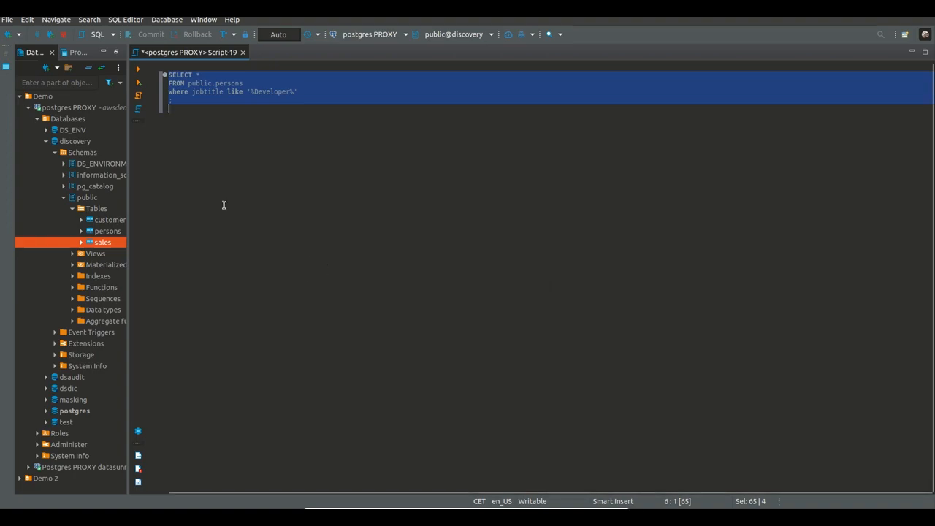
{"action": "left_click", "coordinate": [70, 108]}
{"action": "left_click", "coordinate": [252, 100]}
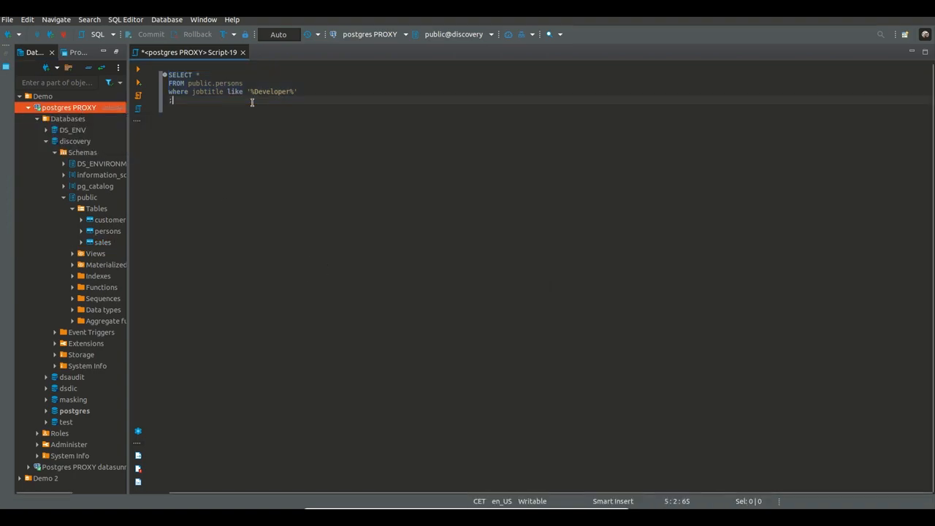
{"action": "left_click_drag", "start_coordinate": [178, 104], "coordinate": [164, 76]}
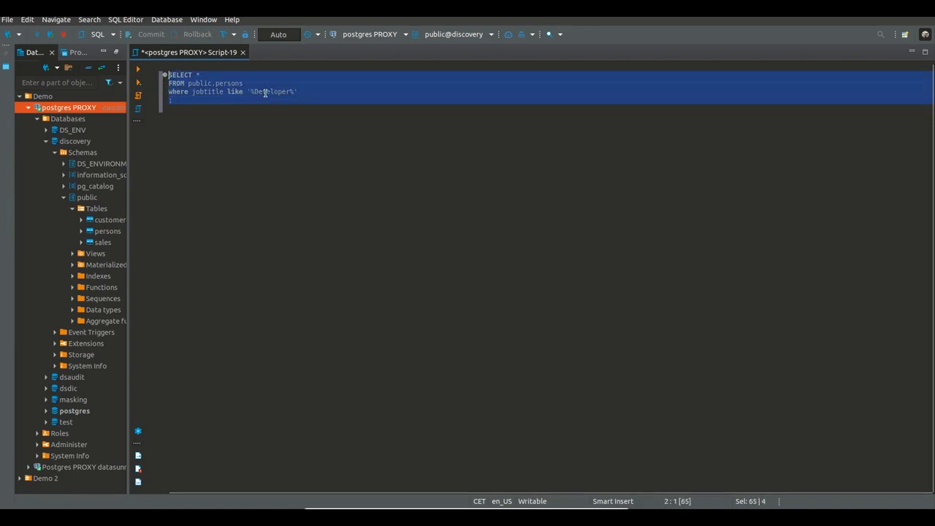
{"action": "left_click", "coordinate": [138, 68]}
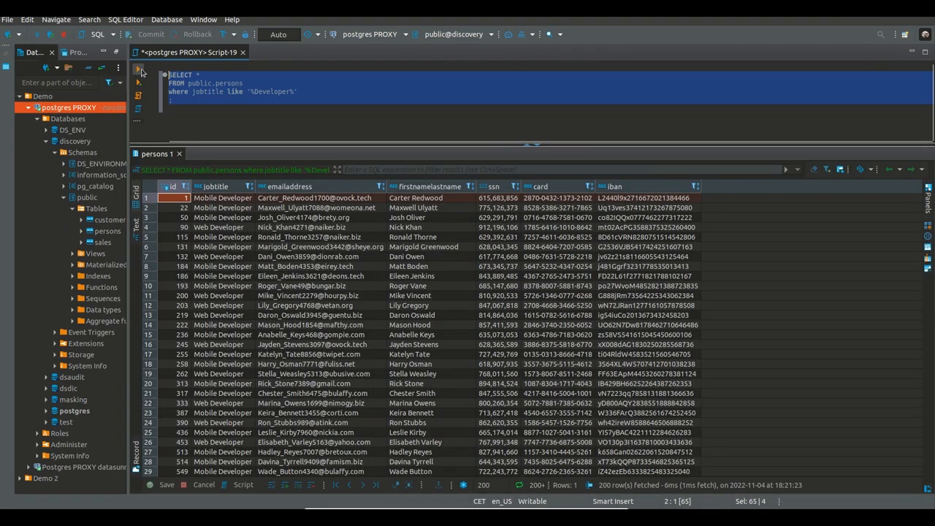
Inspect the jobtitle values of several rows in the persons query result.
{"action": "left_click", "coordinate": [225, 198]}
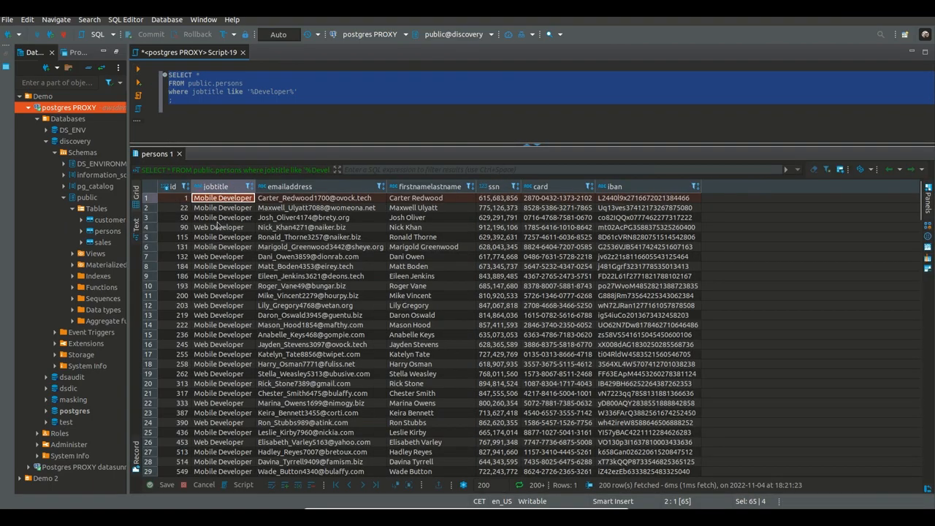
{"action": "left_click", "coordinate": [218, 228]}
{"action": "left_click", "coordinate": [218, 248]}
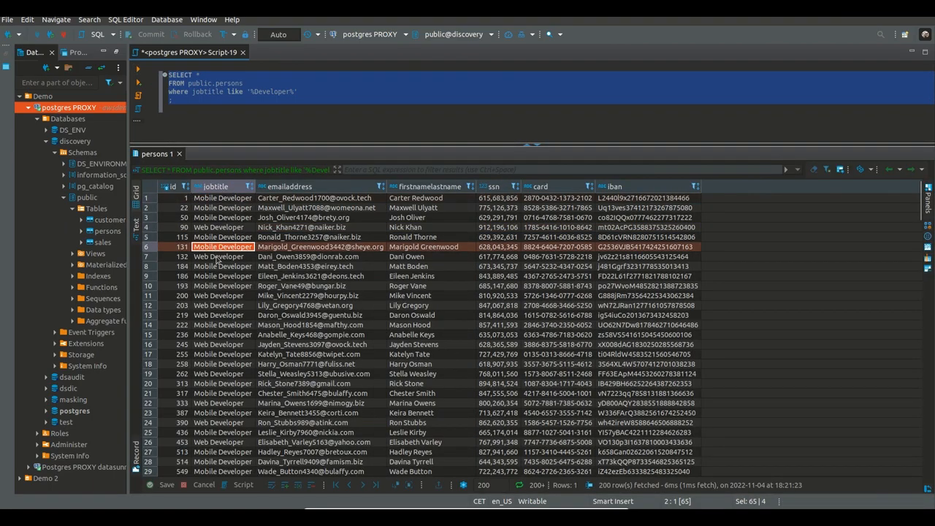
{"action": "left_click", "coordinate": [218, 258]}
{"action": "left_click", "coordinate": [216, 266]}
{"action": "left_click", "coordinate": [212, 286]}
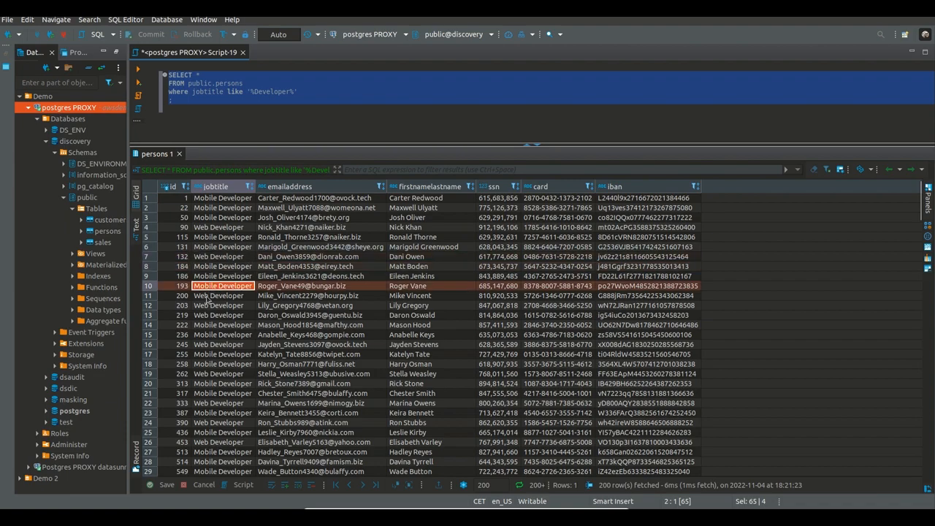
{"action": "left_click", "coordinate": [207, 297]}
View the data of the sales table in the discovery database's public schema.
{"action": "right_click", "coordinate": [104, 243]}
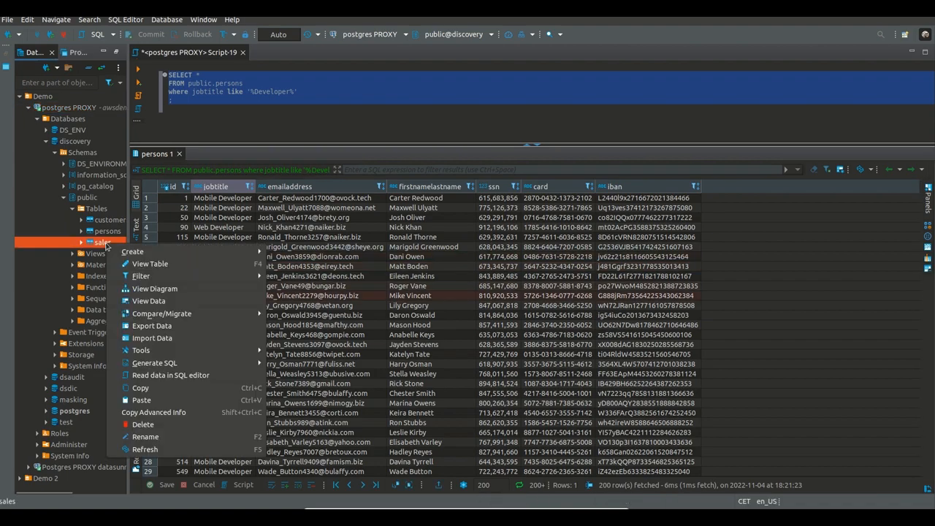
{"action": "left_click", "coordinate": [149, 301]}
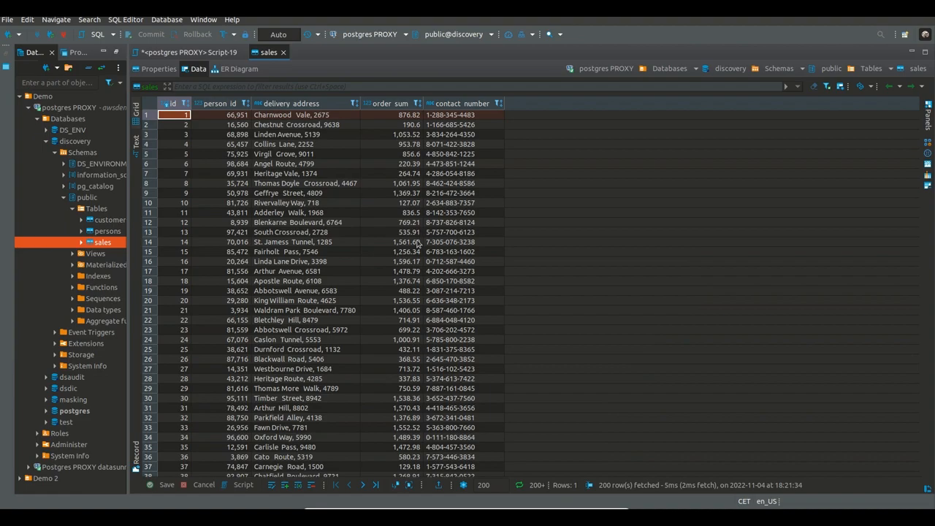
Switch back to DataSunrise in the browser, recheck the rule's processed objects, and open the audit's Transactional Trails.
{"action": "key", "text": "alt+Tab"}
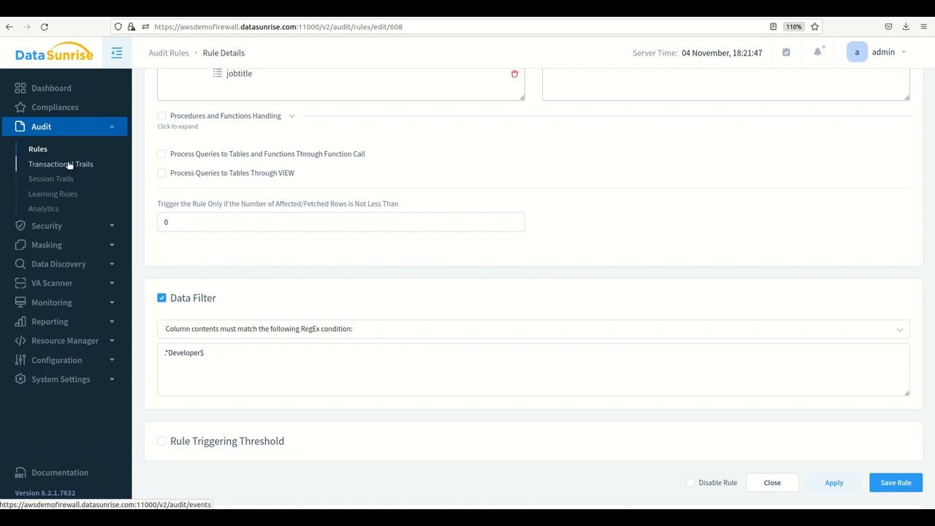
{"action": "scroll", "coordinate": [308, 171], "scroll_direction": "up", "scroll_amount": 3}
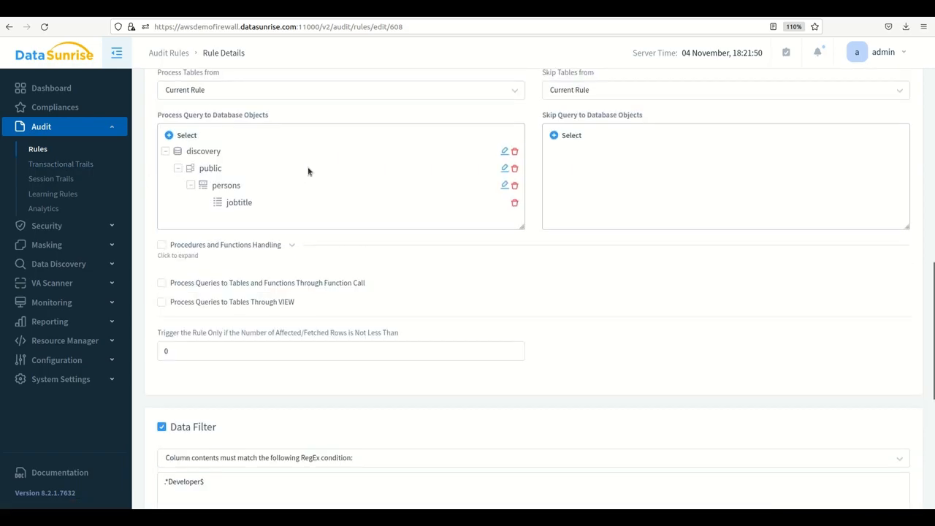
{"action": "left_click", "coordinate": [40, 166]}
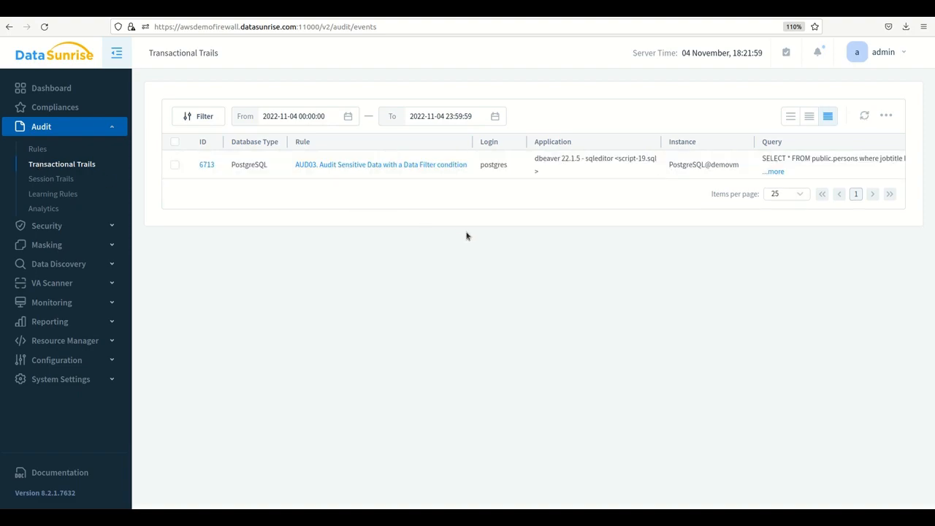
Expand the full query text of the AUD03 event, refresh the trails list, and check the event's columns.
{"action": "left_click", "coordinate": [771, 176]}
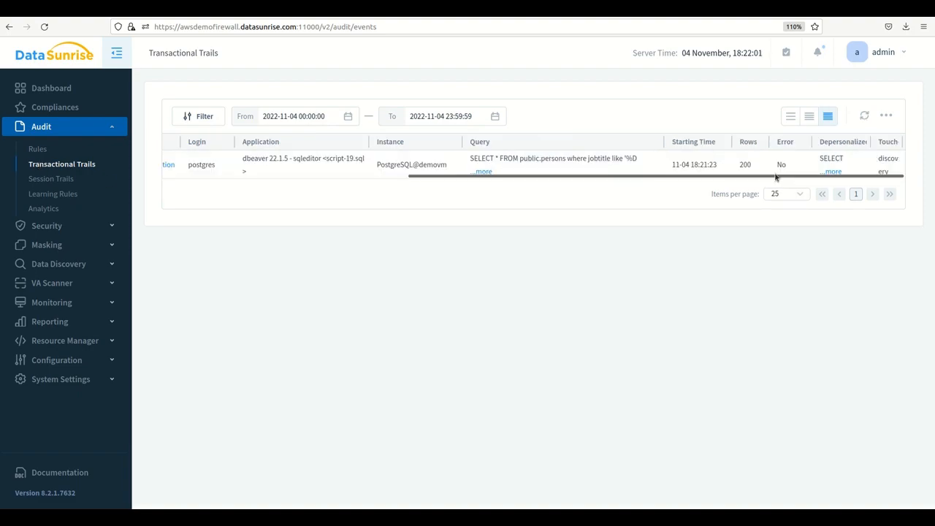
{"action": "left_click", "coordinate": [481, 172]}
{"action": "left_click_drag", "start_coordinate": [476, 217], "coordinate": [323, 218]}
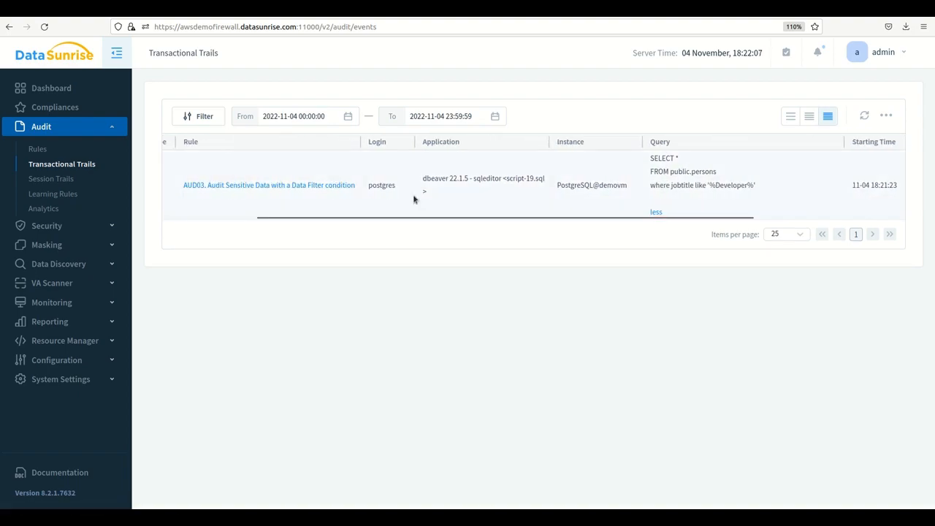
{"action": "left_click", "coordinate": [865, 116]}
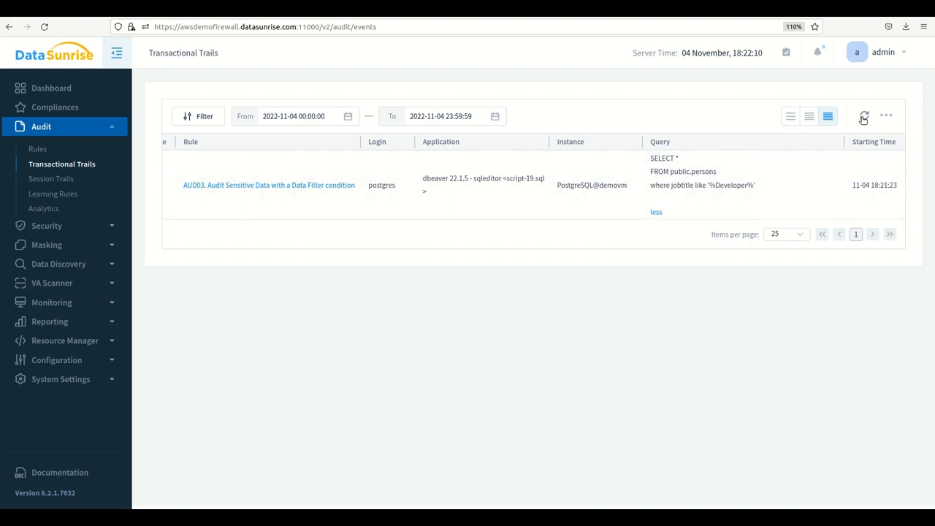
{"action": "left_click_drag", "start_coordinate": [284, 217], "coordinate": [164, 223]}
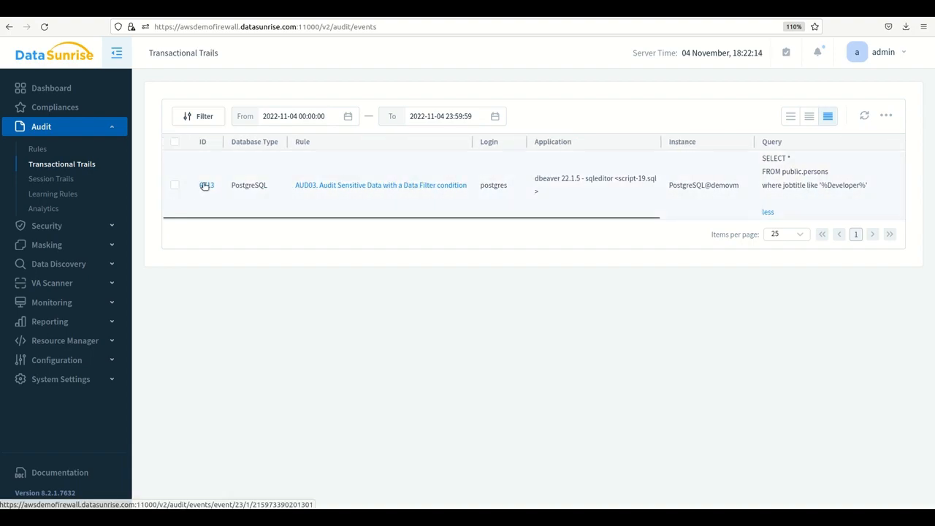
Open the AUD03 event's details and review its general information, query, involved database objects and query results.
{"action": "left_click", "coordinate": [207, 187]}
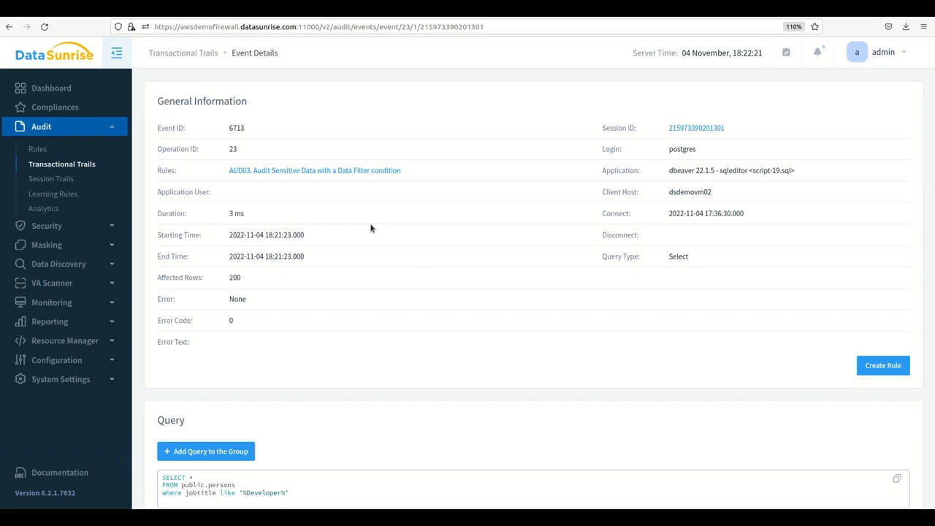
{"action": "scroll", "coordinate": [371, 228], "scroll_direction": "down", "scroll_amount": 3}
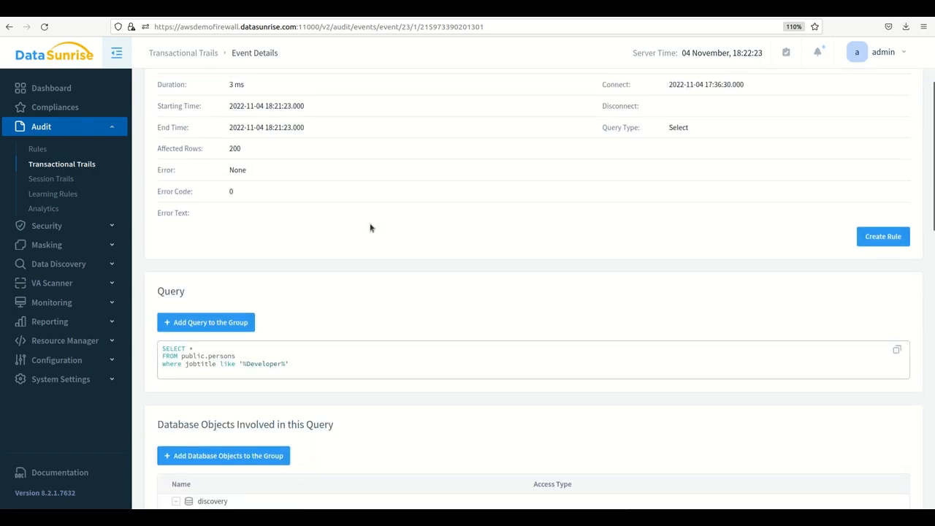
{"action": "scroll", "coordinate": [370, 228], "scroll_direction": "down", "scroll_amount": 1}
{"action": "scroll", "coordinate": [371, 228], "scroll_direction": "up", "scroll_amount": 4}
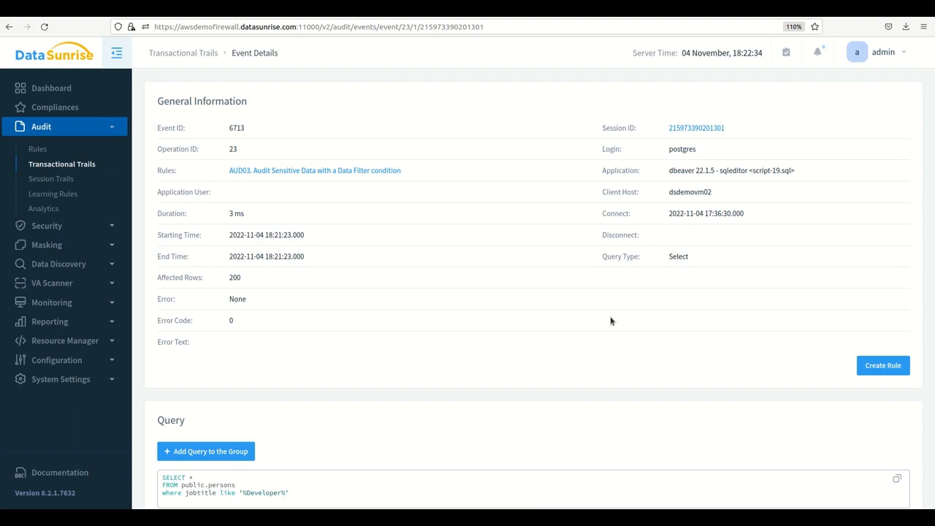
{"action": "scroll", "coordinate": [610, 321], "scroll_direction": "down", "scroll_amount": 2}
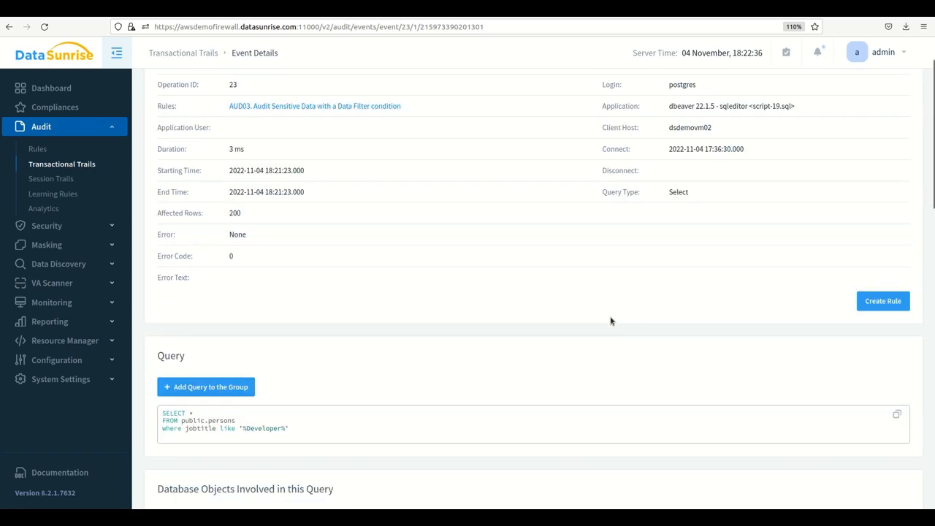
{"action": "scroll", "coordinate": [611, 321], "scroll_direction": "down", "scroll_amount": 5}
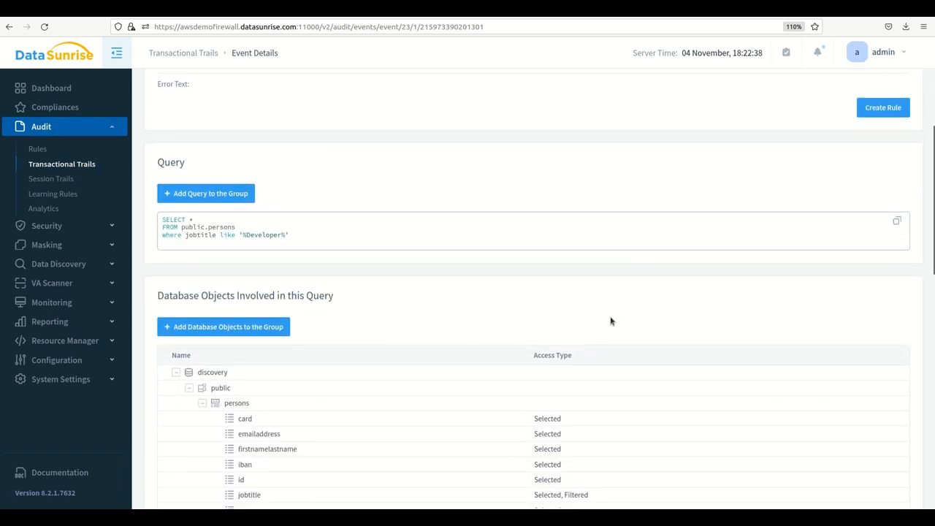
{"action": "scroll", "coordinate": [611, 321], "scroll_direction": "down", "scroll_amount": 7}
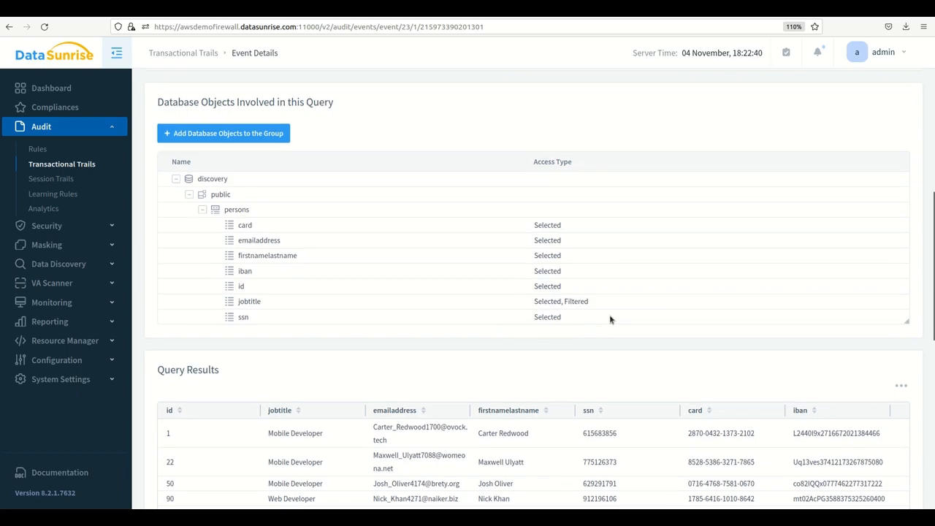
{"action": "scroll", "coordinate": [611, 320], "scroll_direction": "down", "scroll_amount": 5}
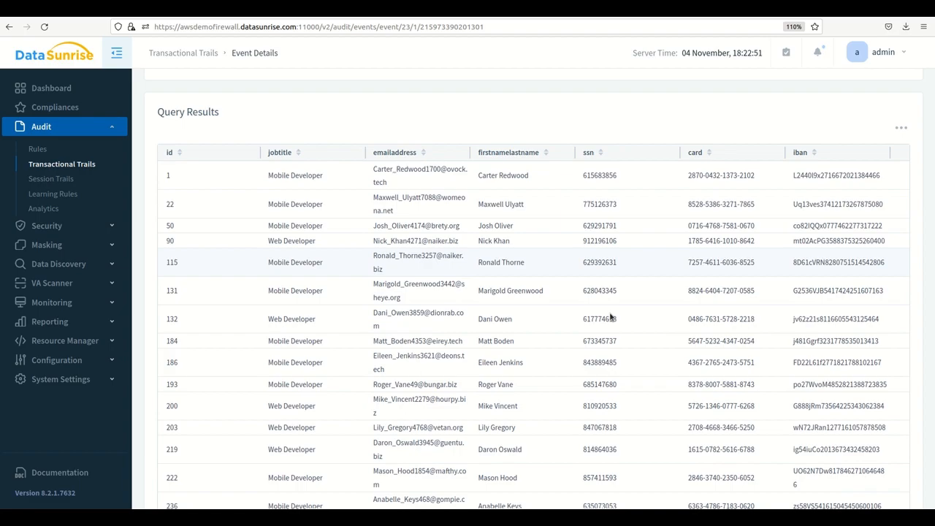
Expand the Reporting section to show its report pages.
{"action": "left_click", "coordinate": [112, 324]}
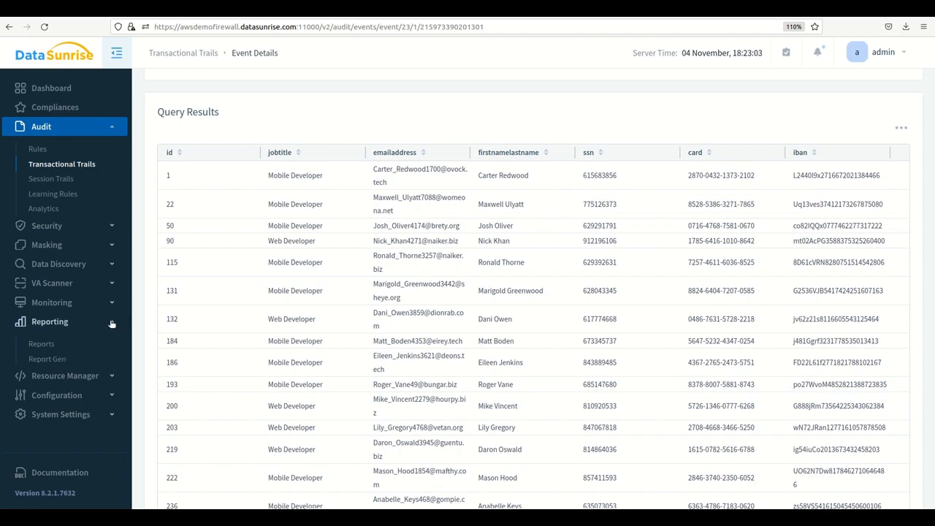